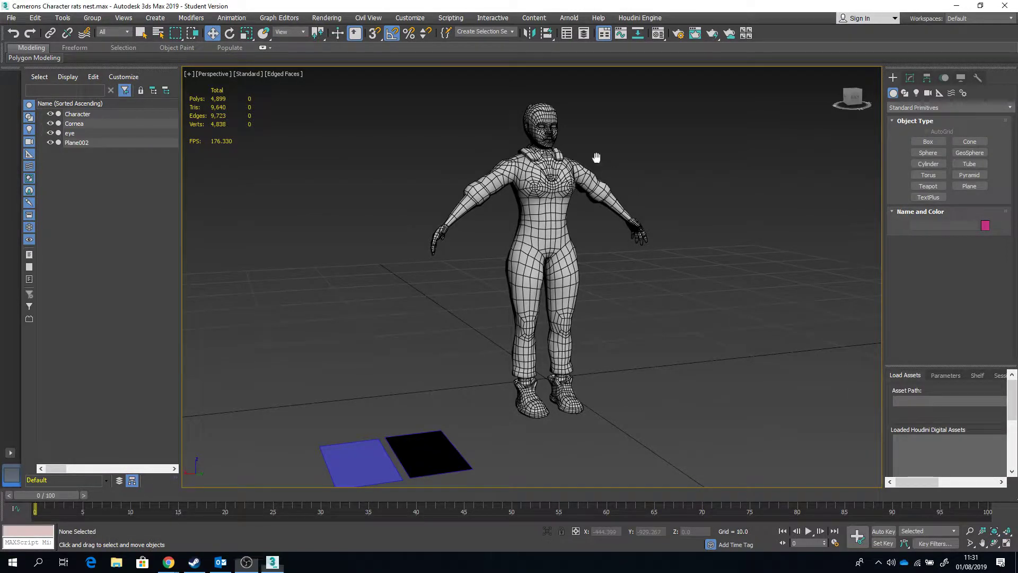
# Step: Select the character mesh, zoom and orbit to inspect it closely, then clear the selection
pyautogui.click(573, 215)
pyautogui.scroll(5, 556, 232)
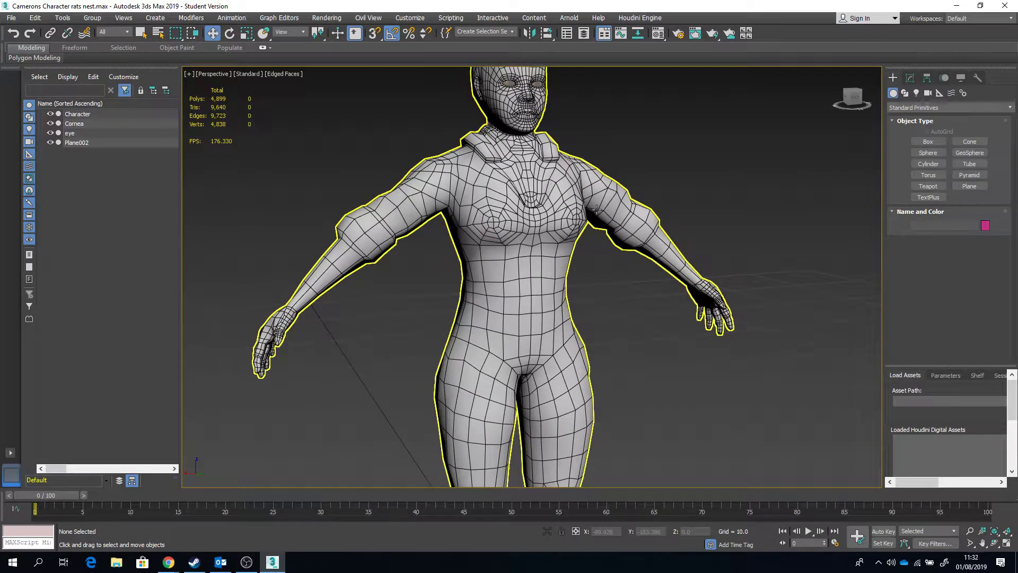
pyautogui.keyDown('alt'); pyautogui.moveTo(597, 210); pyautogui.dragTo(605, 169, button='middle'); pyautogui.keyUp('alt')
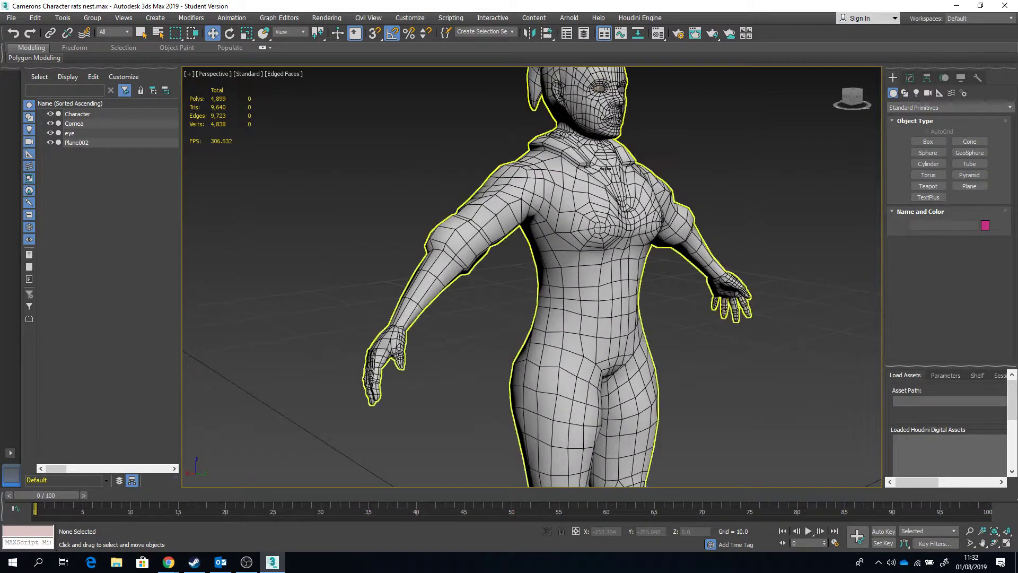
pyautogui.scroll(-3, 606, 169)
pyautogui.click(716, 143)
# Step: Export the scene over the existing Cameron's Character file, confirming the replacement
pyautogui.click(10, 17)
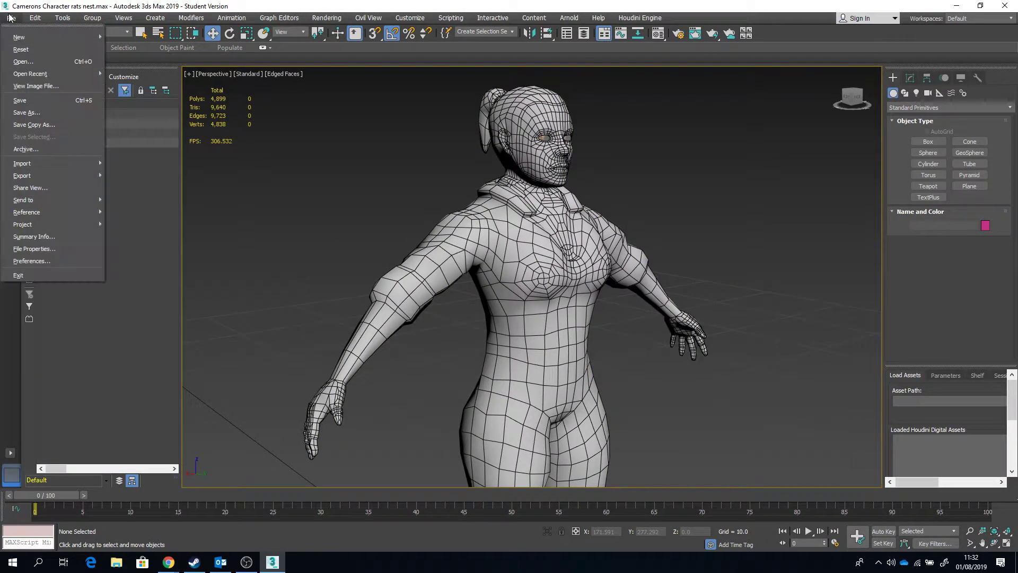
pyautogui.moveTo(52, 177)
pyautogui.click(152, 183)
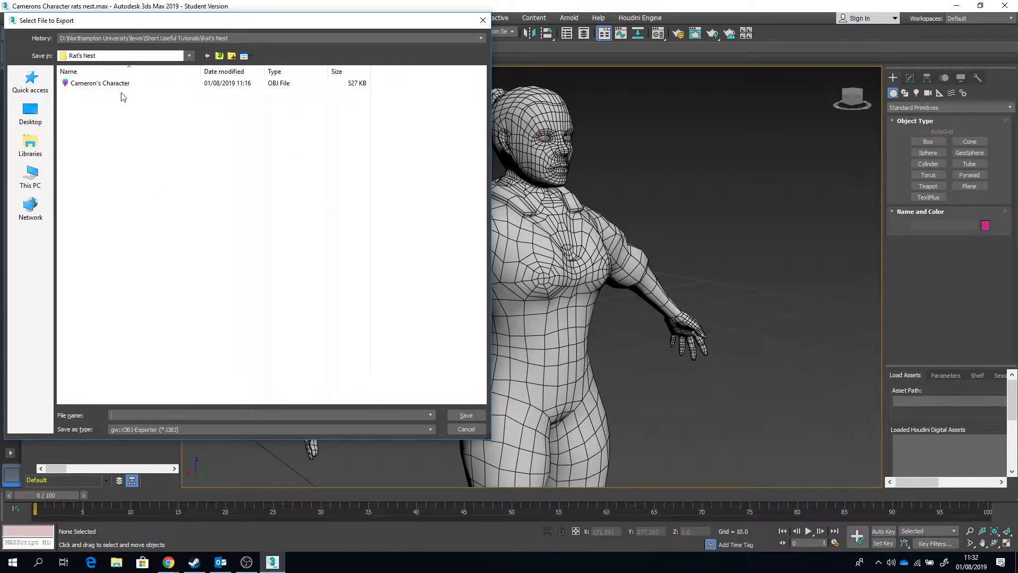
pyautogui.click(122, 84)
pyautogui.click(465, 414)
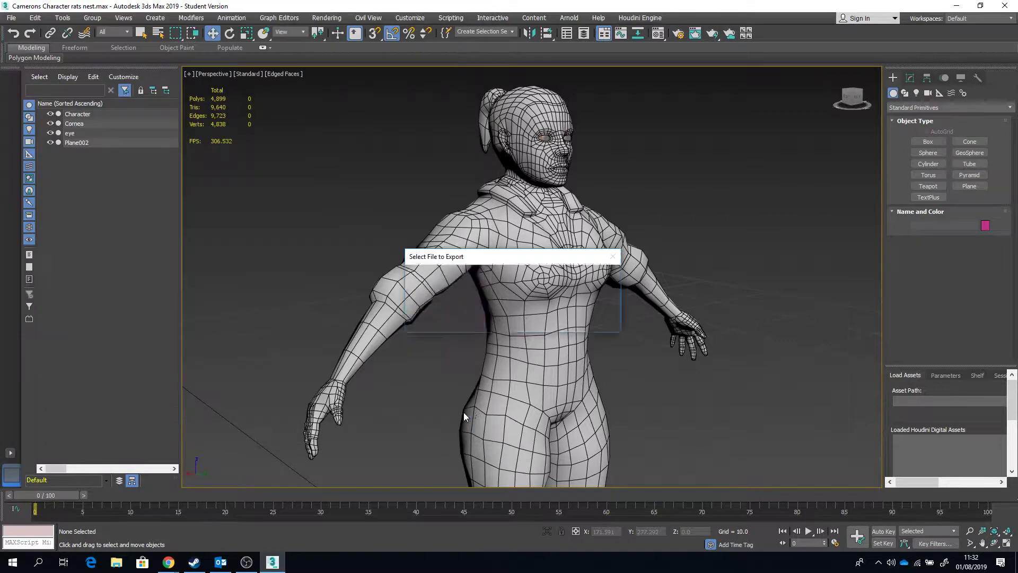
pyautogui.click(548, 320)
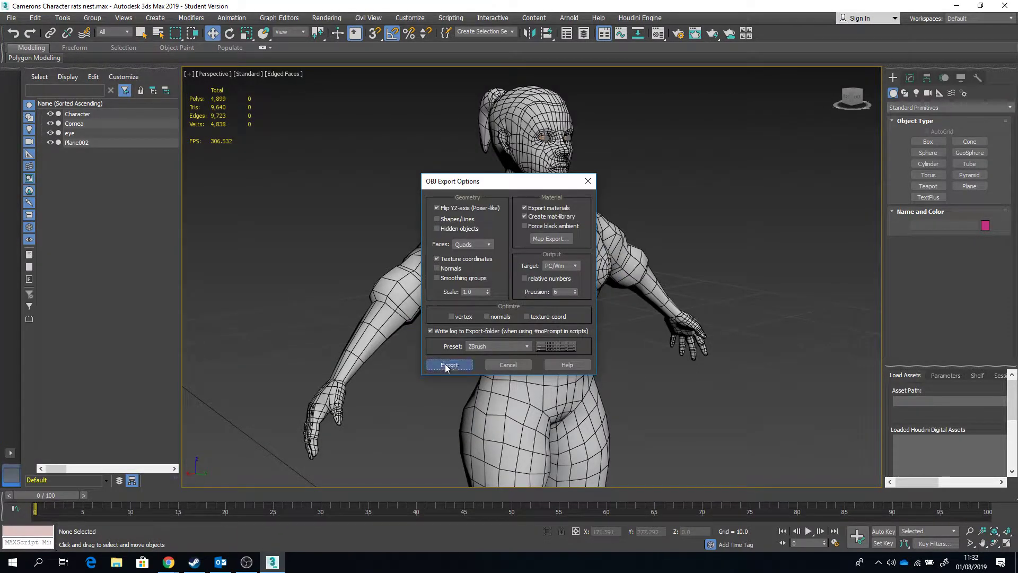
# Step: Run the OBJ export and review its single rats nest warning for mesh Character
pyautogui.click(450, 365)
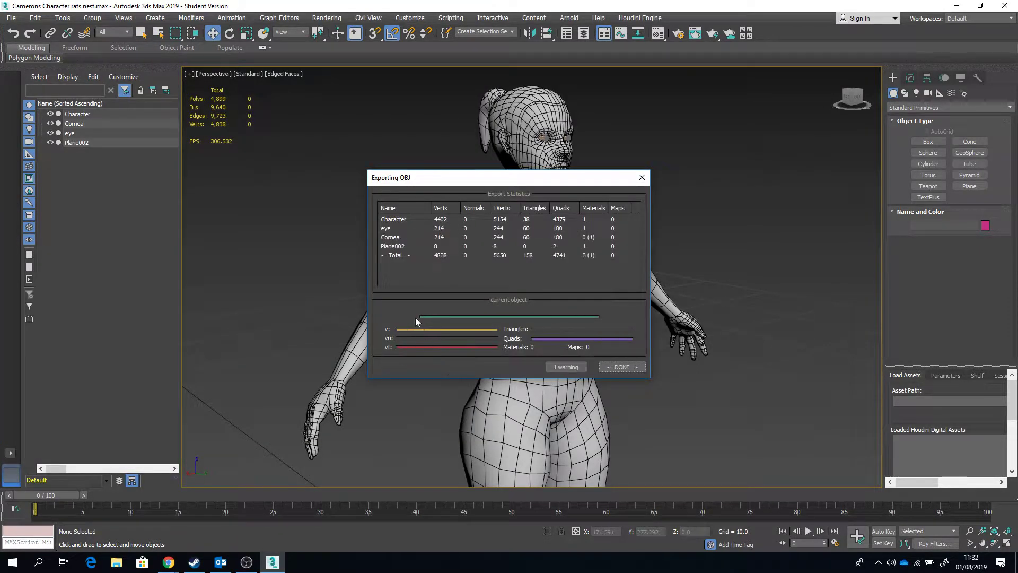
pyautogui.click(558, 370)
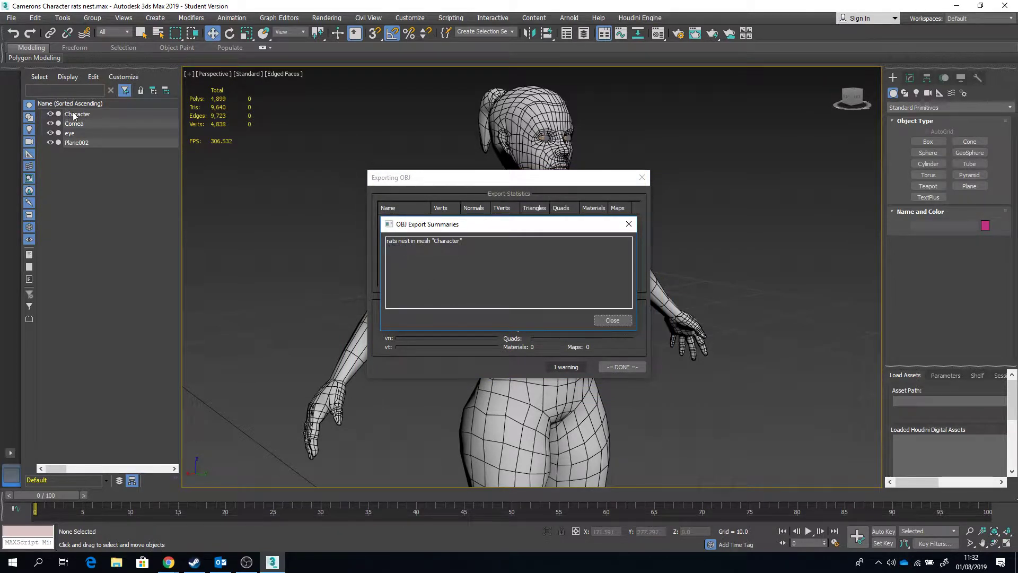
pyautogui.click(613, 318)
# Step: Dismiss the export statistics and select the black floor plane Plane002
pyautogui.click(613, 369)
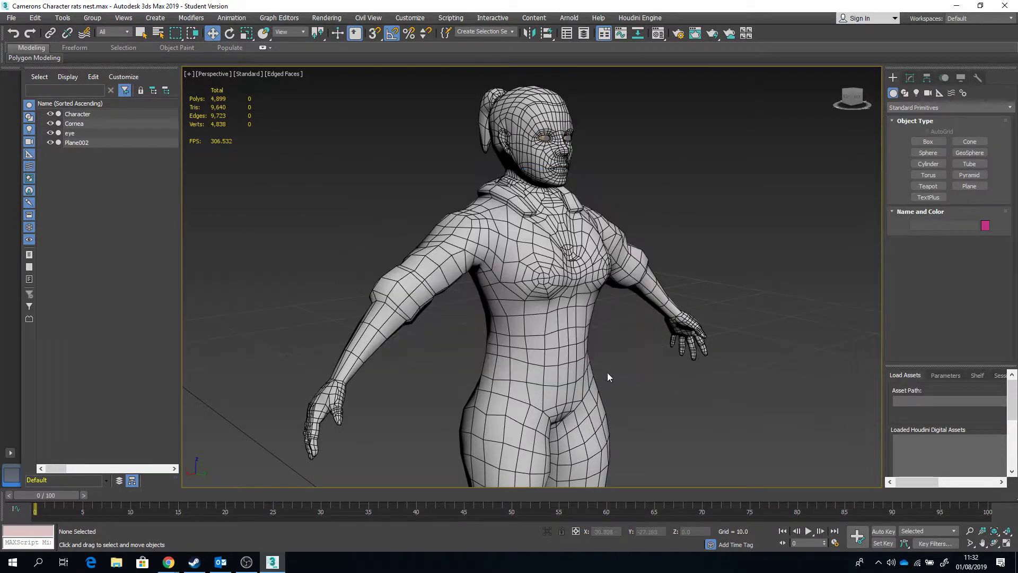
pyautogui.moveTo(606, 372); pyautogui.dragTo(621, 310, button='middle')
pyautogui.scroll(-8, 620, 310)
pyautogui.keyDown('alt'); pyautogui.moveTo(671, 360); pyautogui.dragTo(458, 336, button='middle'); pyautogui.keyUp('alt')
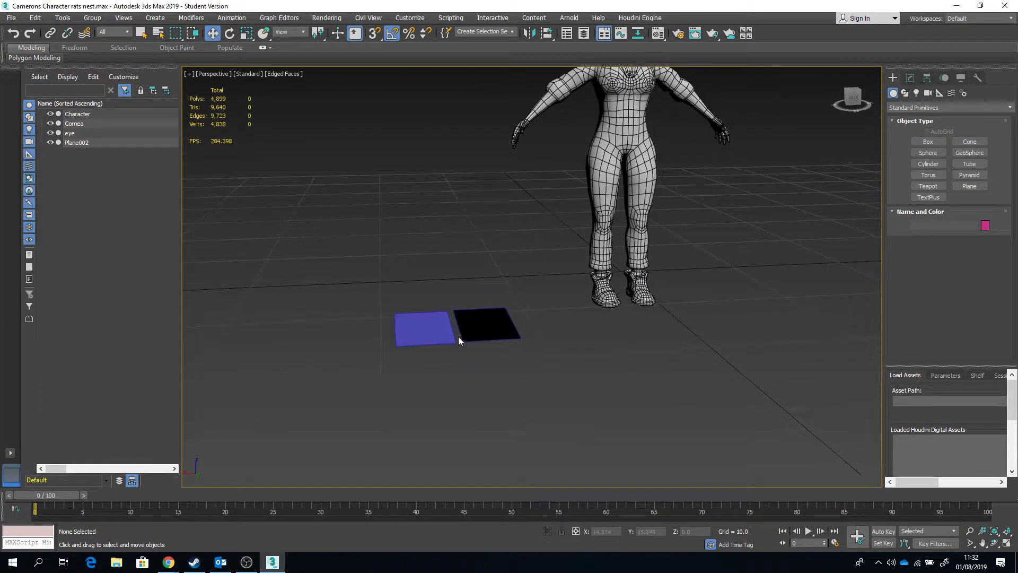
pyautogui.scroll(8, 459, 336)
pyautogui.click(526, 288)
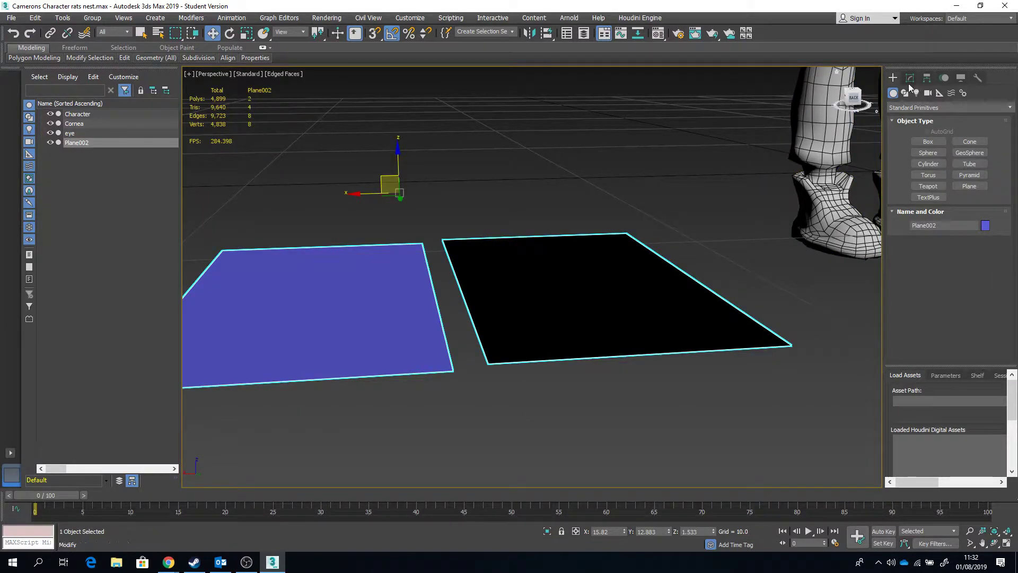
# Step: At Vertex level, Target Weld the black plane's corner vertex onto the blue plane's corner
pyautogui.click(910, 79)
pyautogui.click(922, 132)
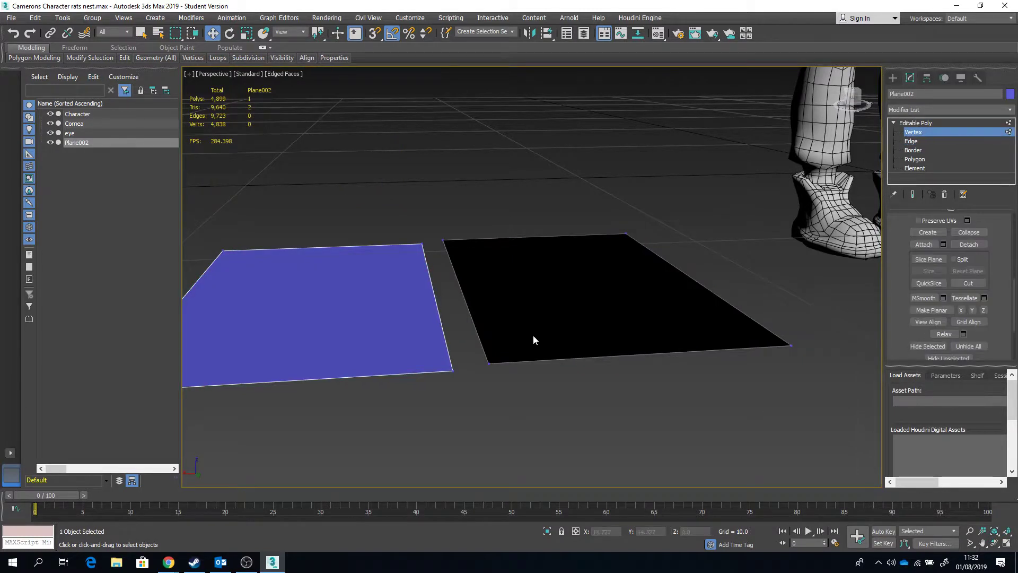
pyautogui.click(485, 363)
pyautogui.rightClick(483, 361)
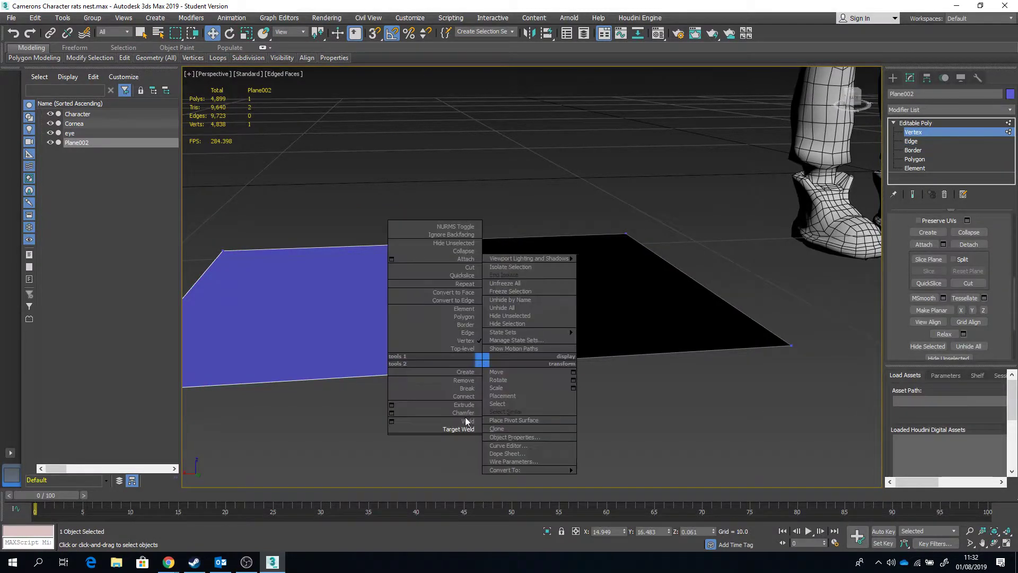
pyautogui.click(457, 430)
pyautogui.click(488, 363)
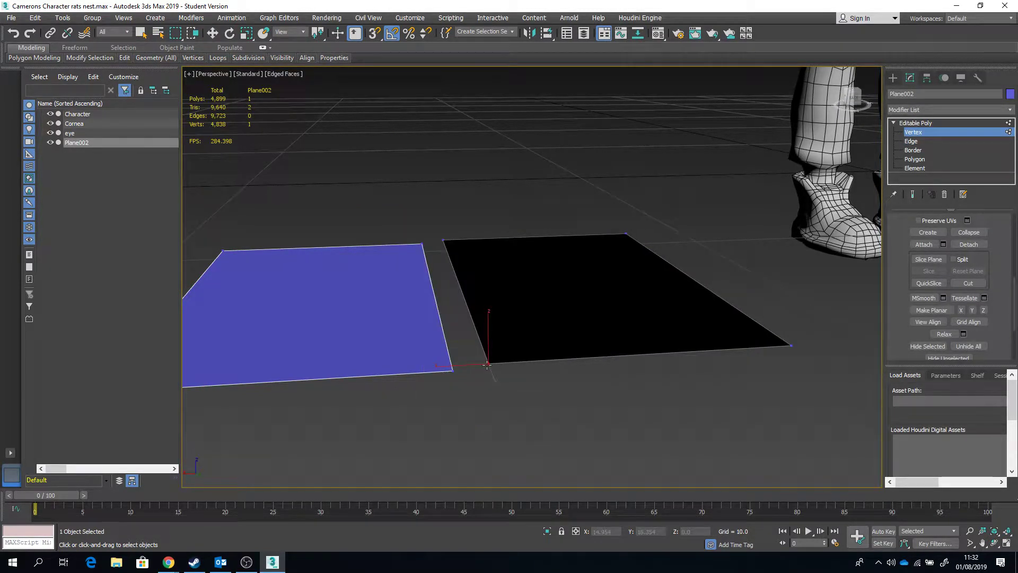
pyautogui.click(452, 370)
# Step: Pan back over the planes and return to whole-object Select and Move mode
pyautogui.moveTo(452, 371); pyautogui.dragTo(531, 335, button='middle')
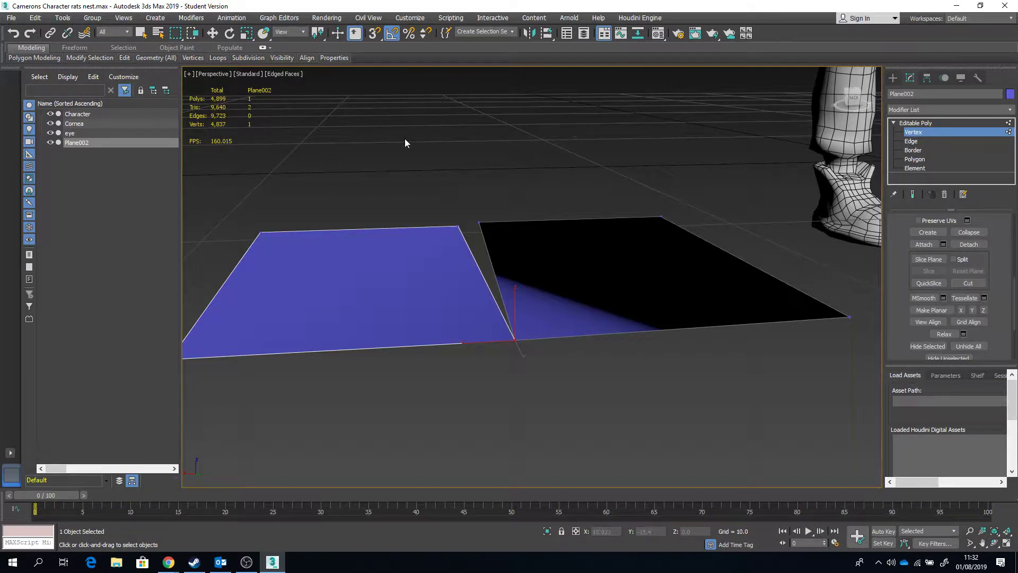
pyautogui.moveTo(513, 136); pyautogui.dragTo(432, 193, button='middle')
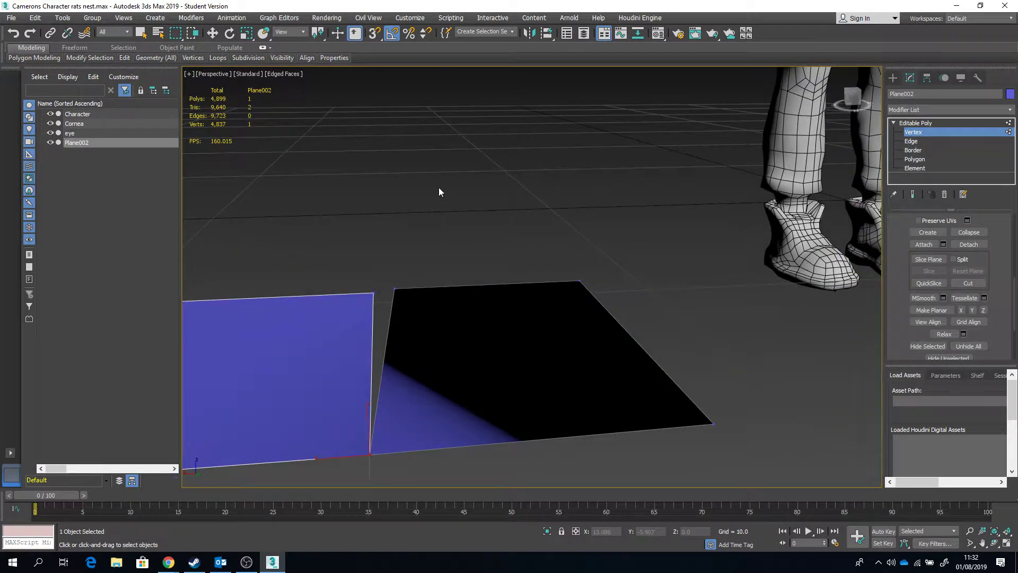
pyautogui.scroll(-3, 441, 191)
pyautogui.press('w')
pyautogui.click(893, 78)
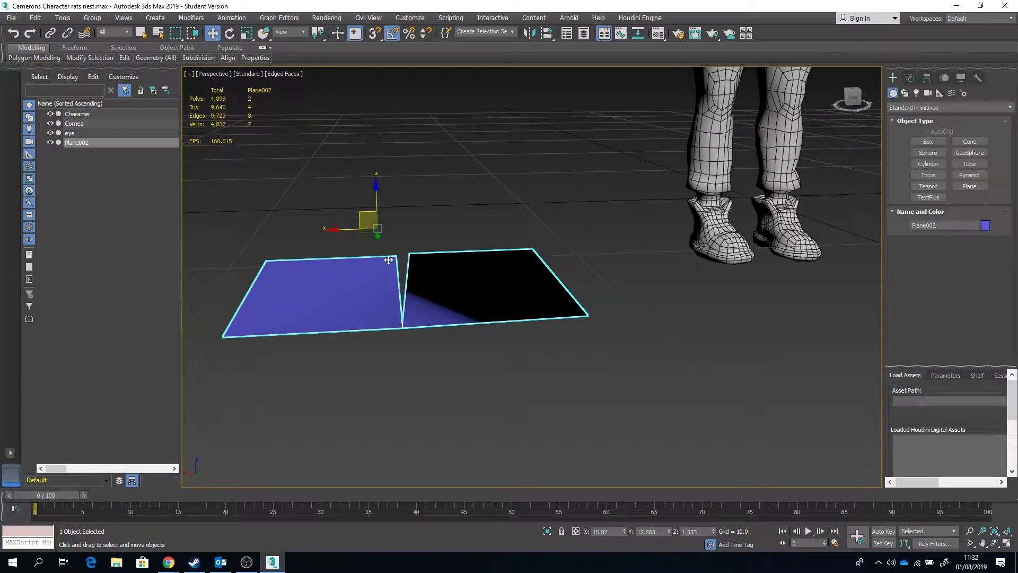
# Step: Delete Plane002, then select Character and hide the Cornea and eye objects
pyautogui.press('Delete')
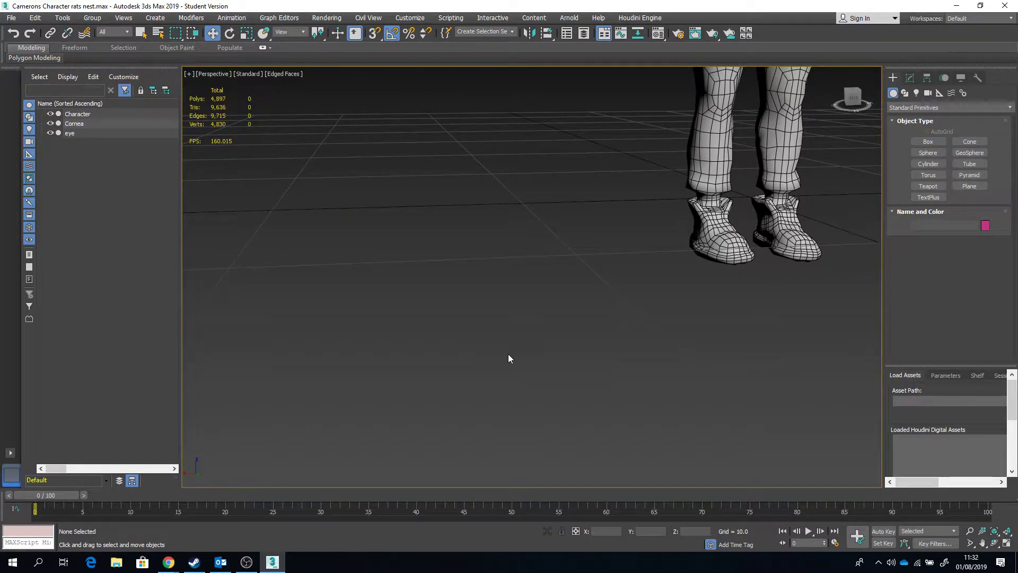
pyautogui.scroll(6, 709, 255)
pyautogui.click(609, 223)
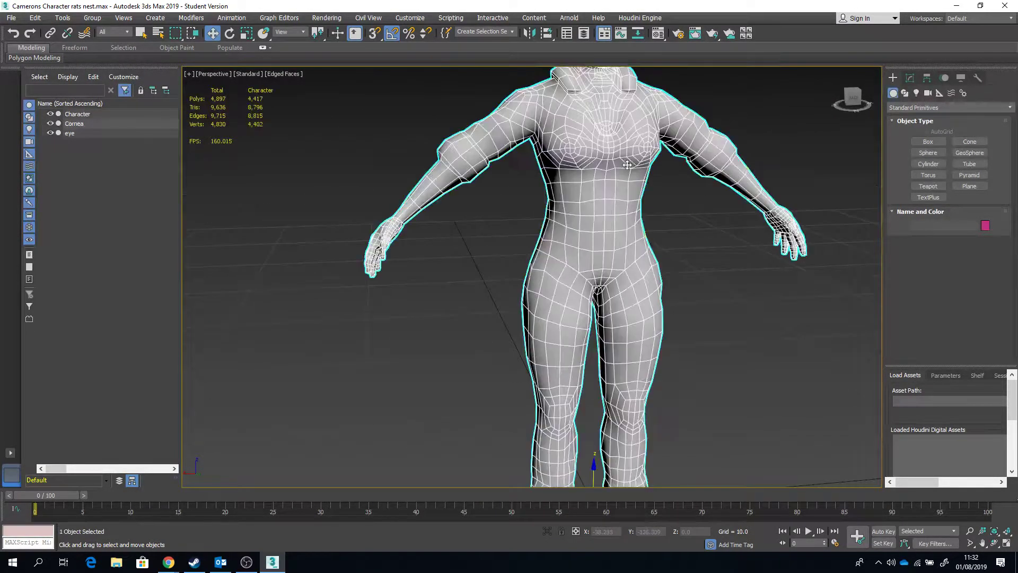
pyautogui.scroll(-3, 610, 228)
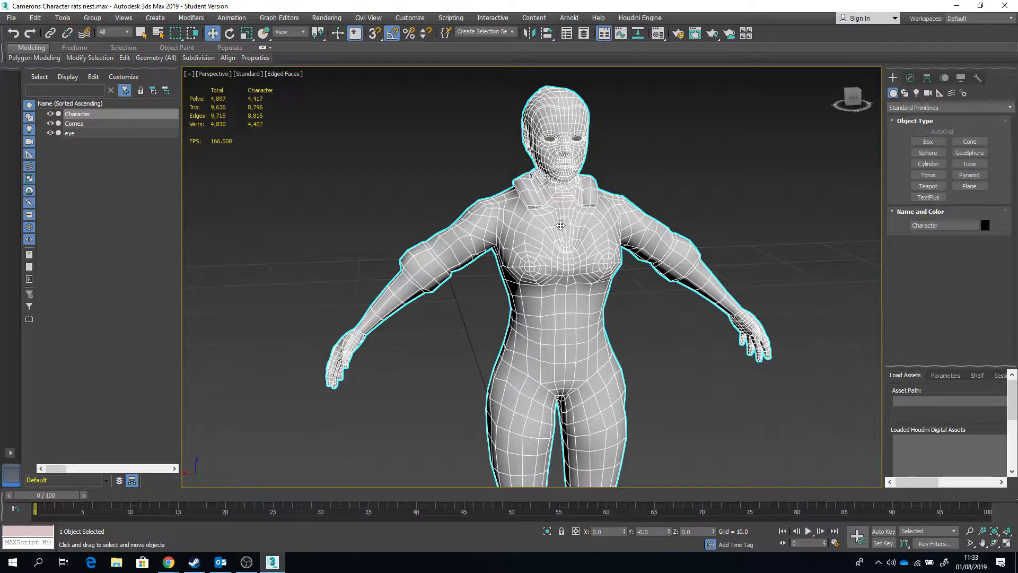
pyautogui.keyDown('alt'); pyautogui.moveTo(555, 215); pyautogui.dragTo(583, 201, button='middle'); pyautogui.keyUp('alt')
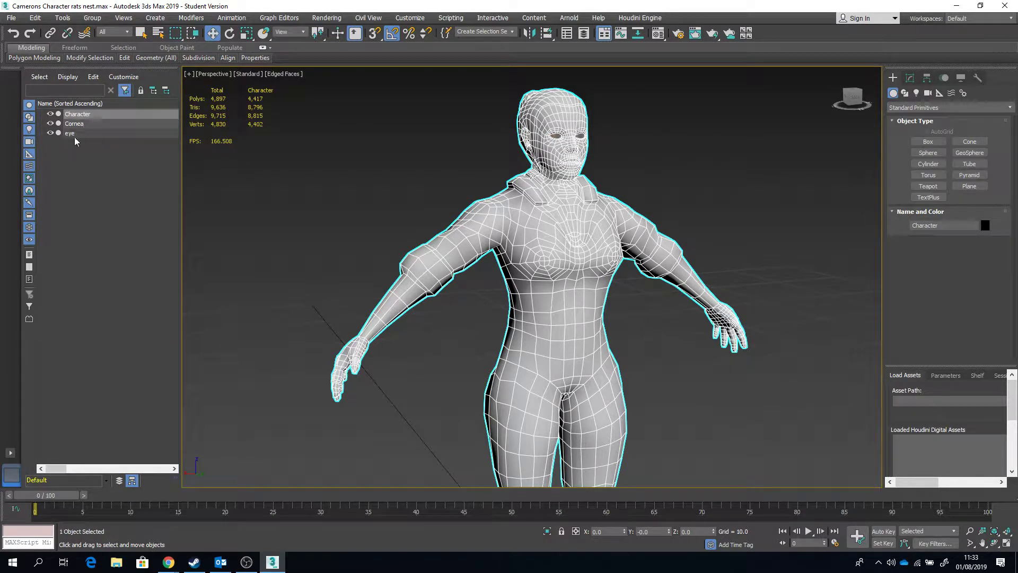
pyautogui.click(50, 123)
pyautogui.click(50, 132)
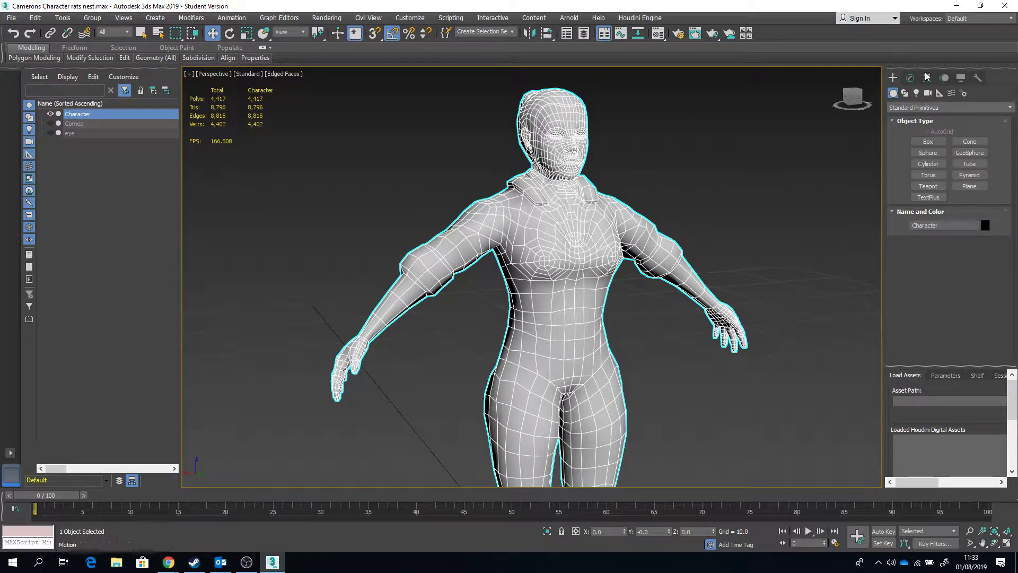
# Step: Open Character's modifier stack and enter Element level on its Edit Mesh modifier
pyautogui.click(910, 79)
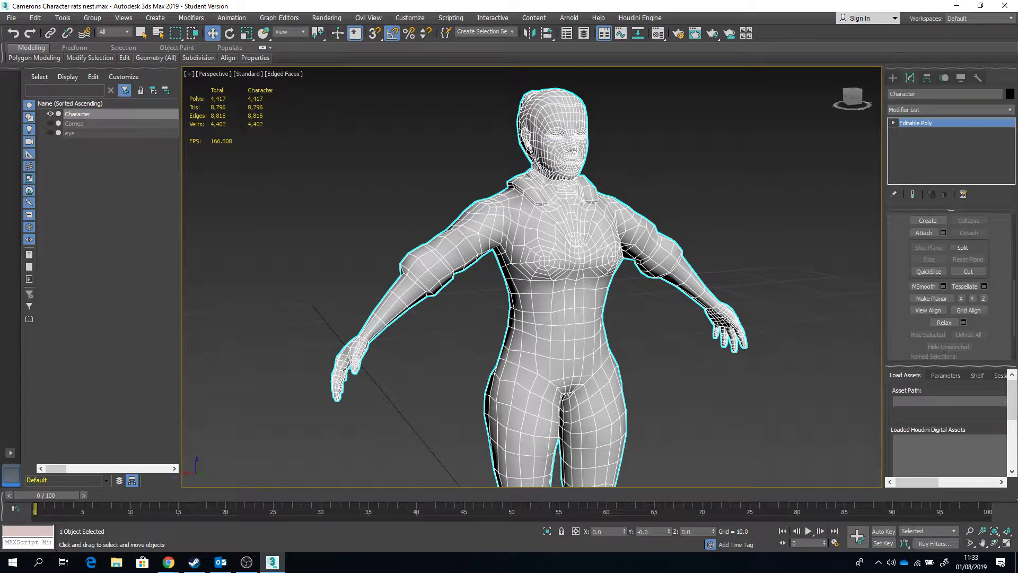
pyautogui.click(1010, 109)
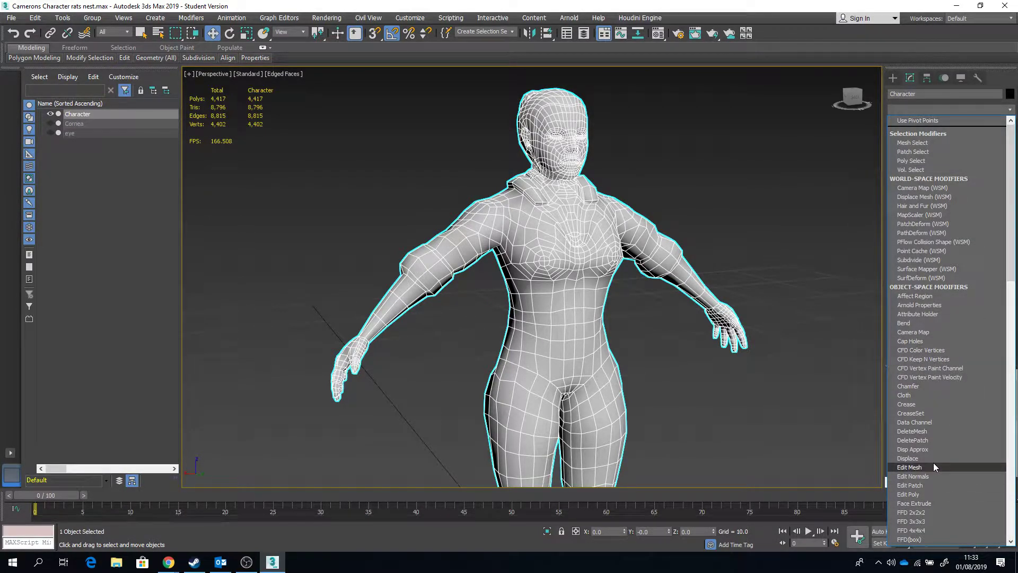
pyautogui.press('Escape')
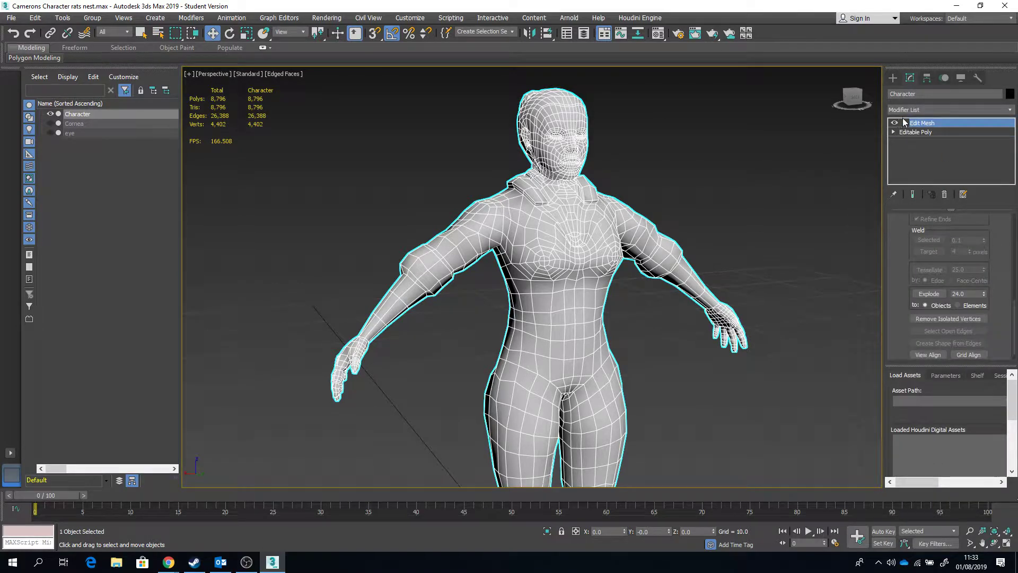
pyautogui.click(904, 122)
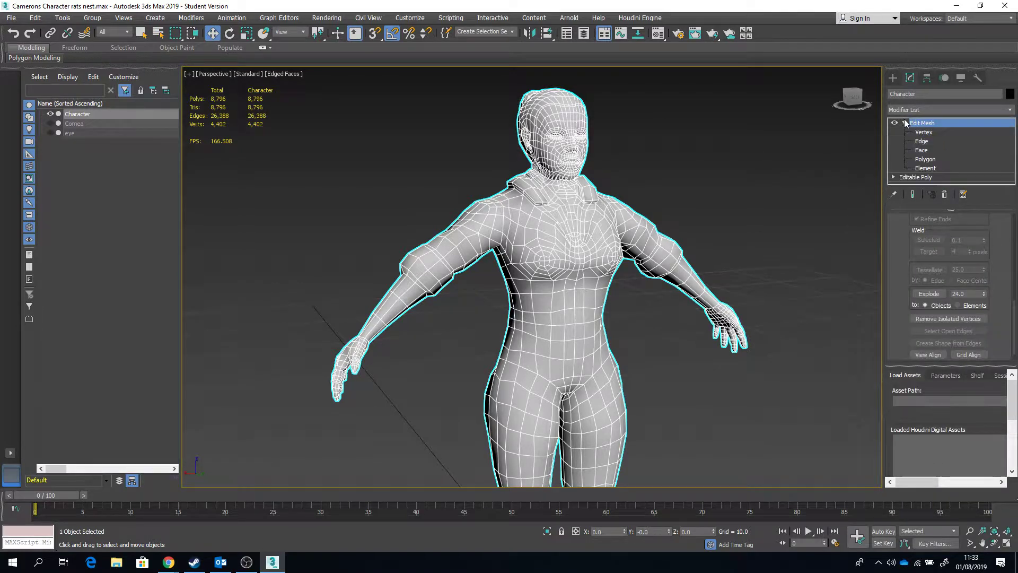
pyautogui.click(925, 168)
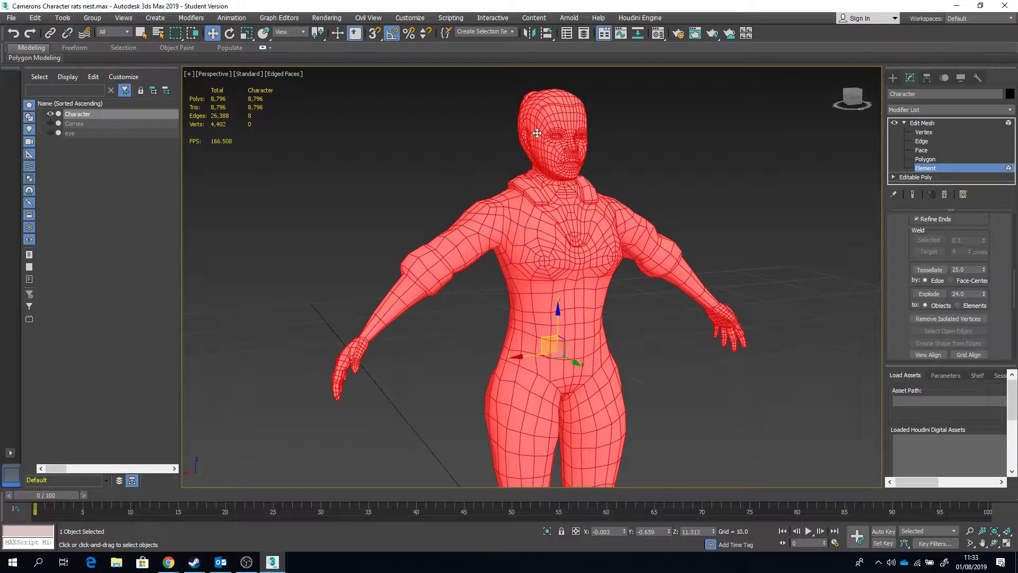
# Step: Orbit around the character to inspect the elements, then return Edit Mesh to object level
pyautogui.keyDown('alt'); pyautogui.moveTo(517, 212); pyautogui.dragTo(609, 245, button='middle'); pyautogui.keyUp('alt')
pyautogui.scroll(-4, 896, 254)
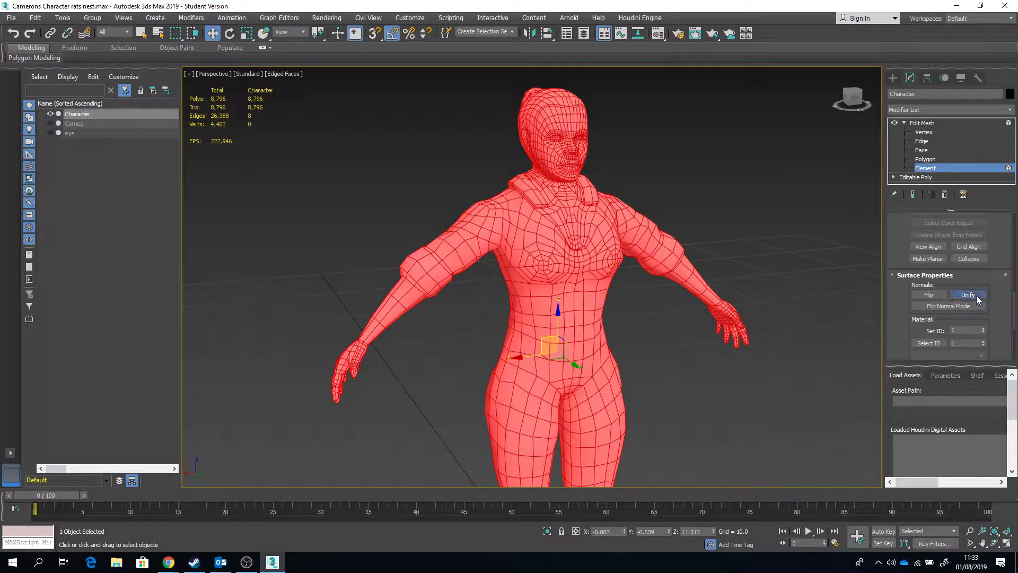
pyautogui.keyDown('alt'); pyautogui.moveTo(476, 216); pyautogui.dragTo(553, 138, button='middle'); pyautogui.keyUp('alt')
pyautogui.keyDown('alt'); pyautogui.moveTo(586, 210); pyautogui.dragTo(445, 220, button='middle'); pyautogui.keyUp('alt')
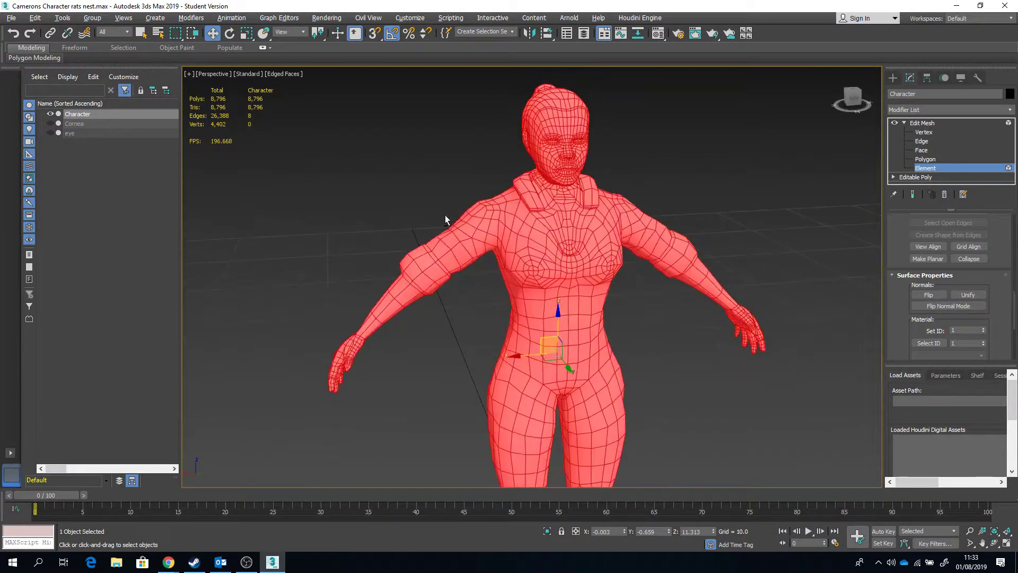
pyautogui.click(925, 124)
pyautogui.click(906, 125)
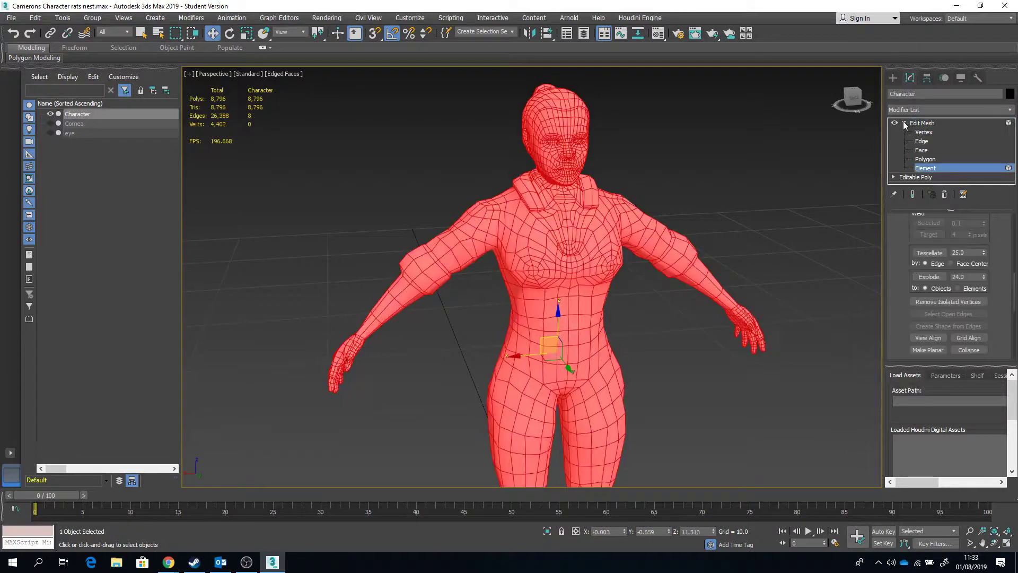
pyautogui.click(908, 125)
# Step: Collapse Character's modifier stack to Edit Mesh, confirming with Yes
pyautogui.click(904, 123)
pyautogui.rightClick(923, 125)
pyautogui.click(908, 217)
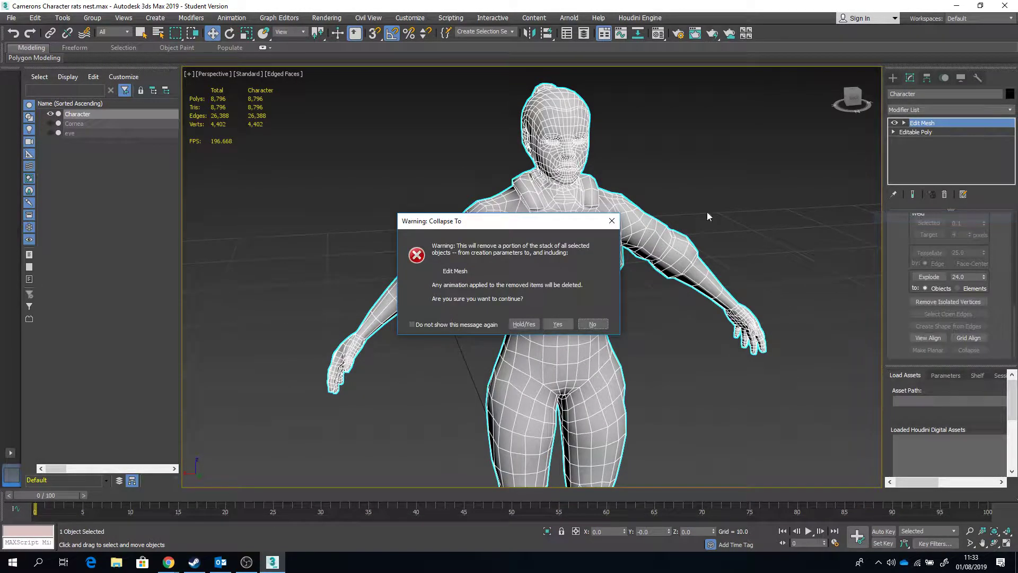
pyautogui.click(557, 324)
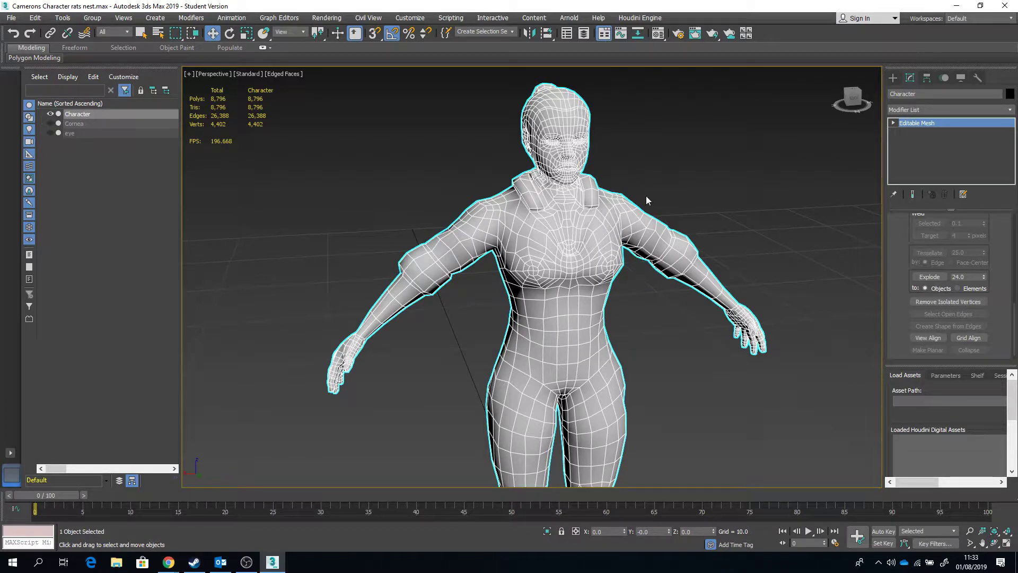
# Step: Convert the character to an Editable Poly and orbit to check the result
pyautogui.rightClick(589, 220)
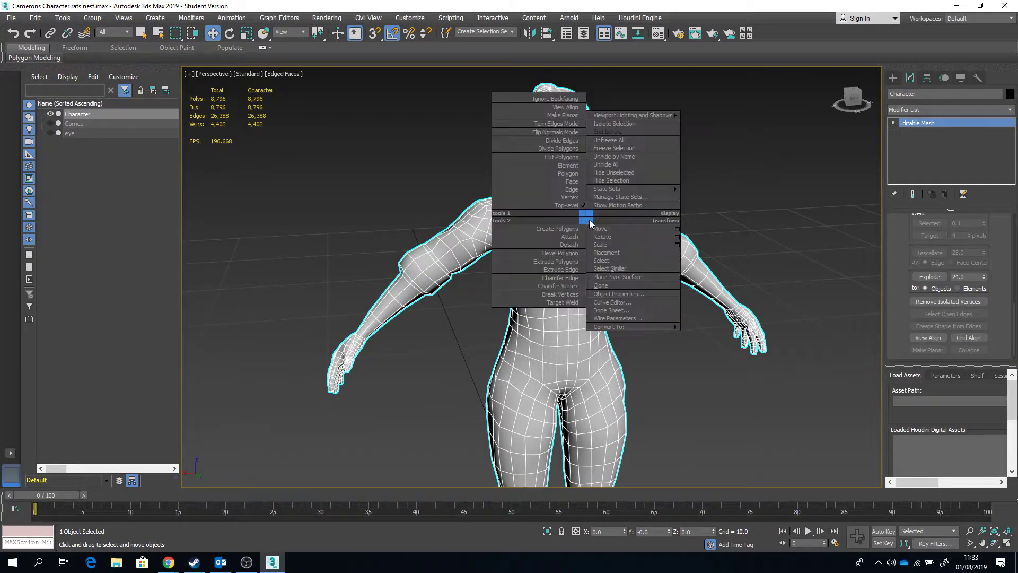
pyautogui.moveTo(636, 328)
pyautogui.click(710, 339)
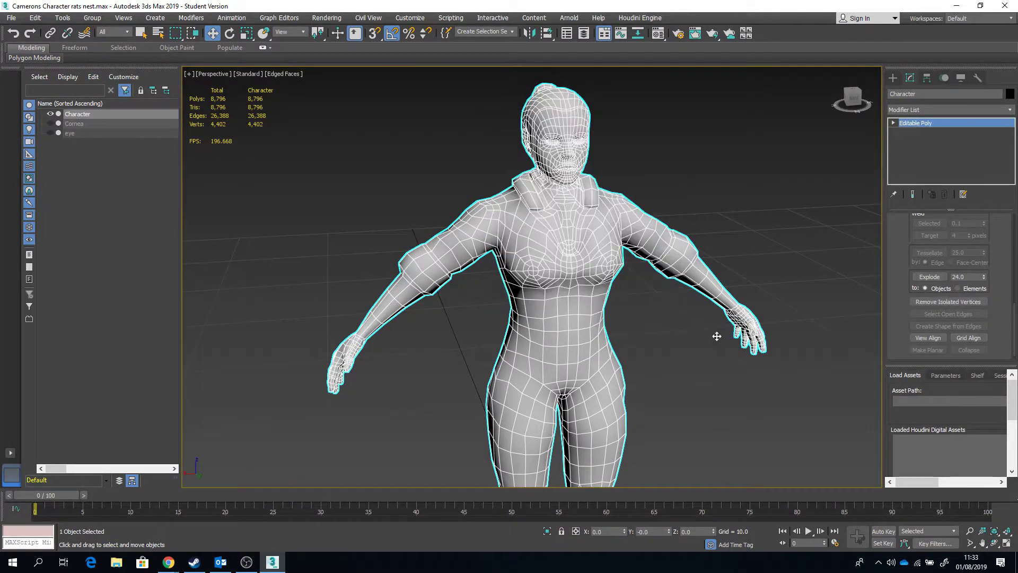
pyautogui.keyDown('alt'); pyautogui.moveTo(451, 229); pyautogui.dragTo(498, 238, button='middle'); pyautogui.keyUp('alt')
pyautogui.keyDown('alt'); pyautogui.moveTo(563, 241); pyautogui.dragTo(546, 303, button='middle'); pyautogui.keyUp('alt')
# Step: Switch to Element mode and select all 4,417 polygons of the character with Ctrl+A
pyautogui.moveTo(893, 222); pyautogui.dragTo(900, 472)
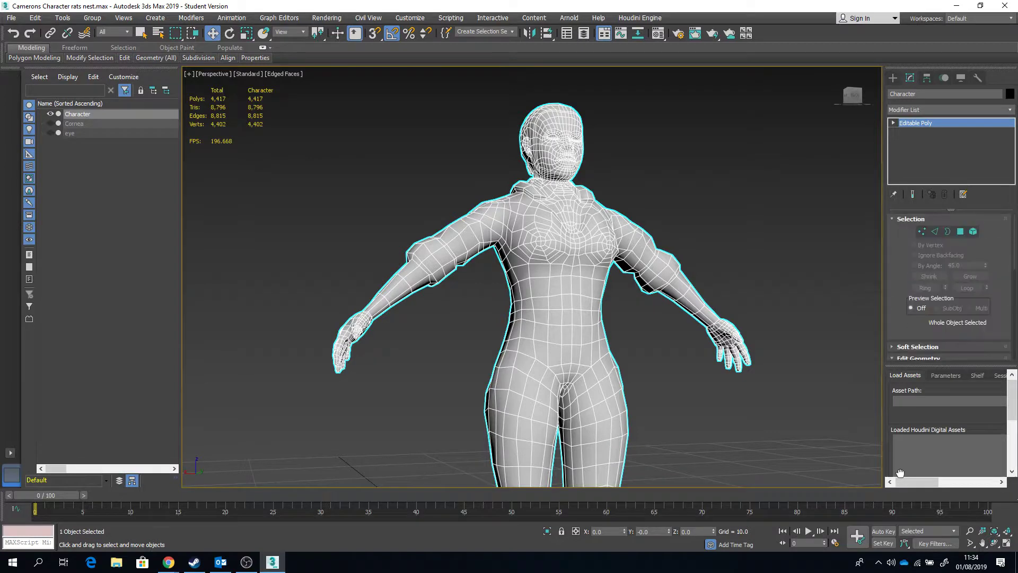
pyautogui.click(974, 231)
pyautogui.hotkey('ctrl', 'a')
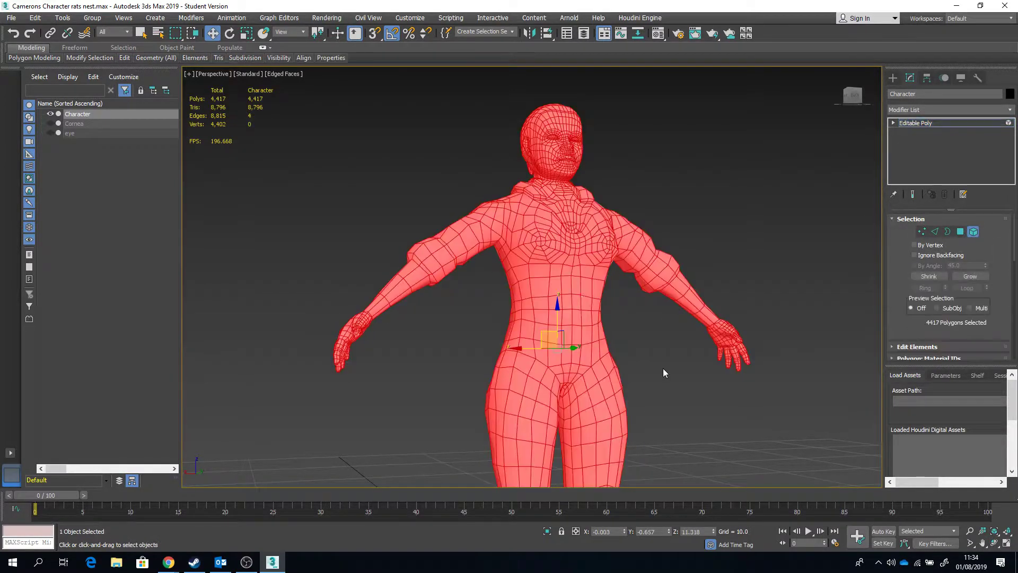
pyautogui.keyDown('alt'); pyautogui.moveTo(619, 172); pyautogui.dragTo(639, 218, button='middle'); pyautogui.keyUp('alt')
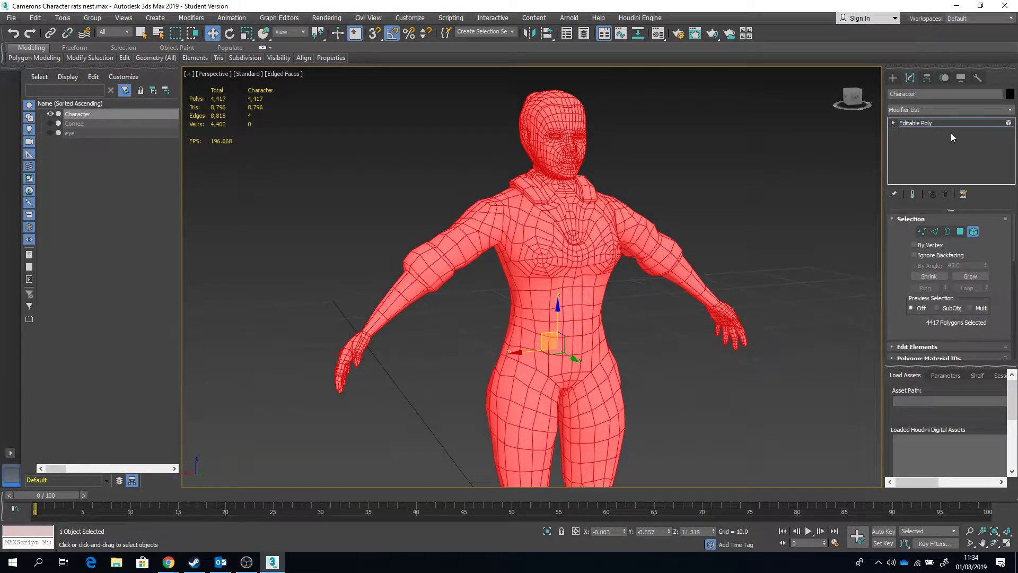
pyautogui.keyDown('alt'); pyautogui.moveTo(533, 200); pyautogui.dragTo(572, 136, button='middle'); pyautogui.keyUp('alt')
pyautogui.scroll(-5, 909, 327)
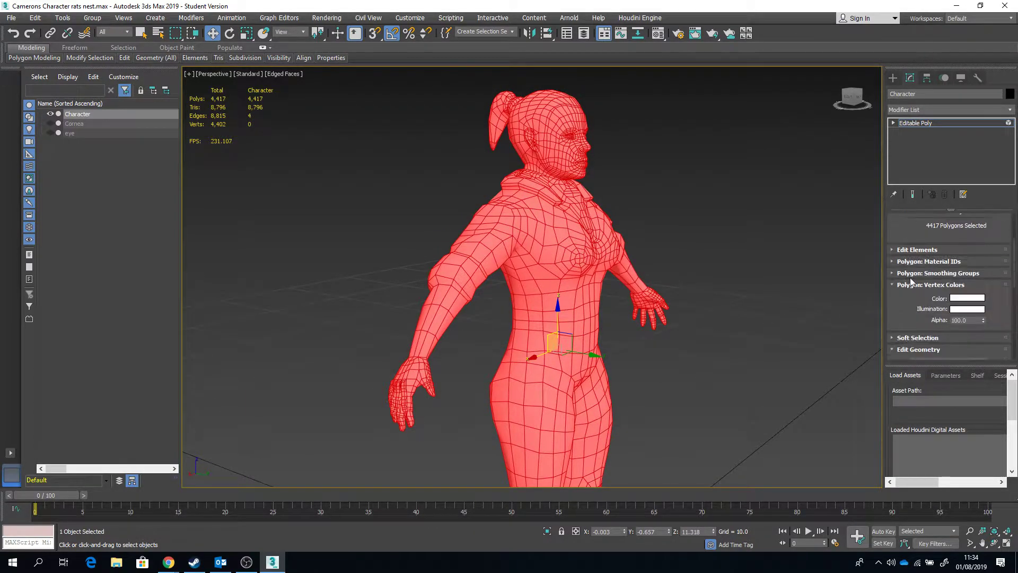
pyautogui.scroll(3, 895, 287)
pyautogui.scroll(-2, 896, 317)
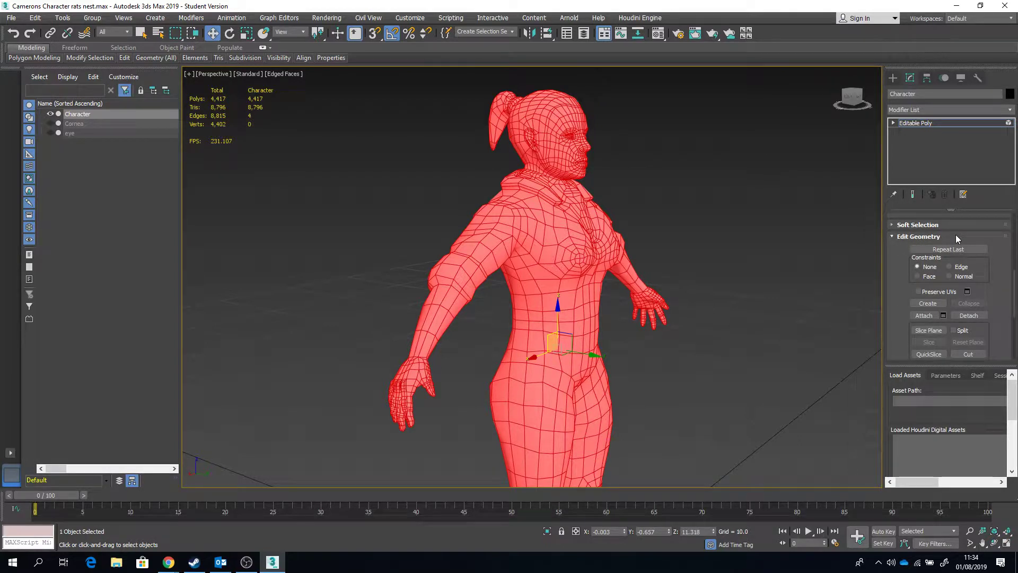
# Step: Use Edit Geometry Detach to split the selected polygons off as object 'New Character'
pyautogui.click(965, 316)
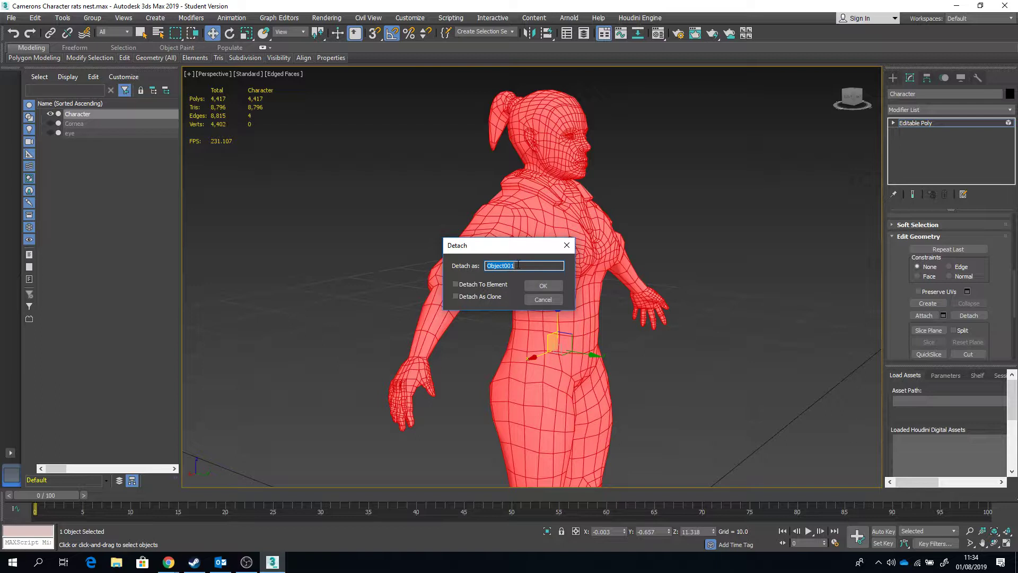
pyautogui.write('BN')
pyautogui.click(547, 289)
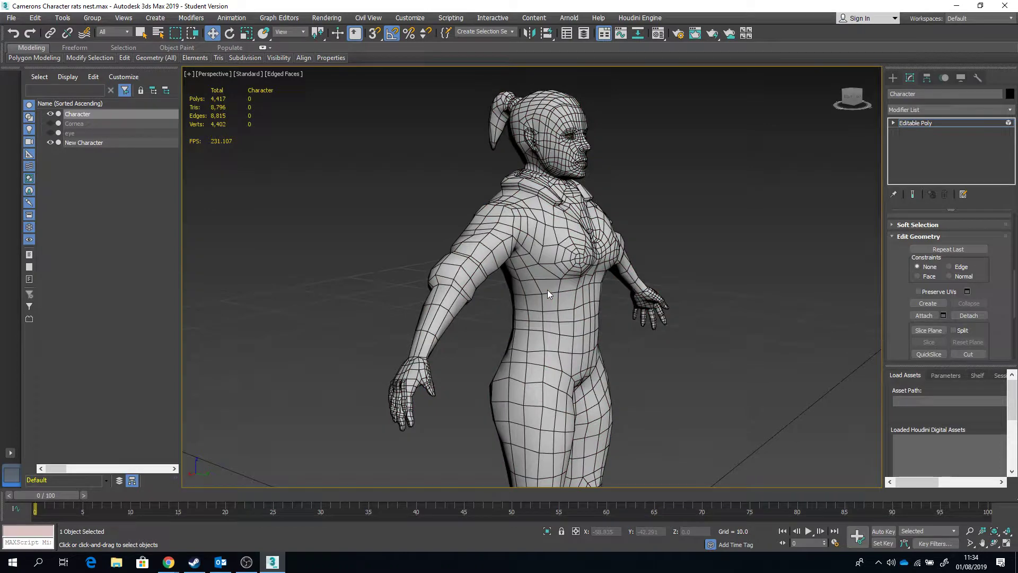
pyautogui.click(894, 77)
# Step: Delete the empty original Character object in the Scene Explorer, keeping New Character
pyautogui.keyDown('alt'); pyautogui.moveTo(650, 236); pyautogui.dragTo(618, 237, button='middle'); pyautogui.keyUp('alt')
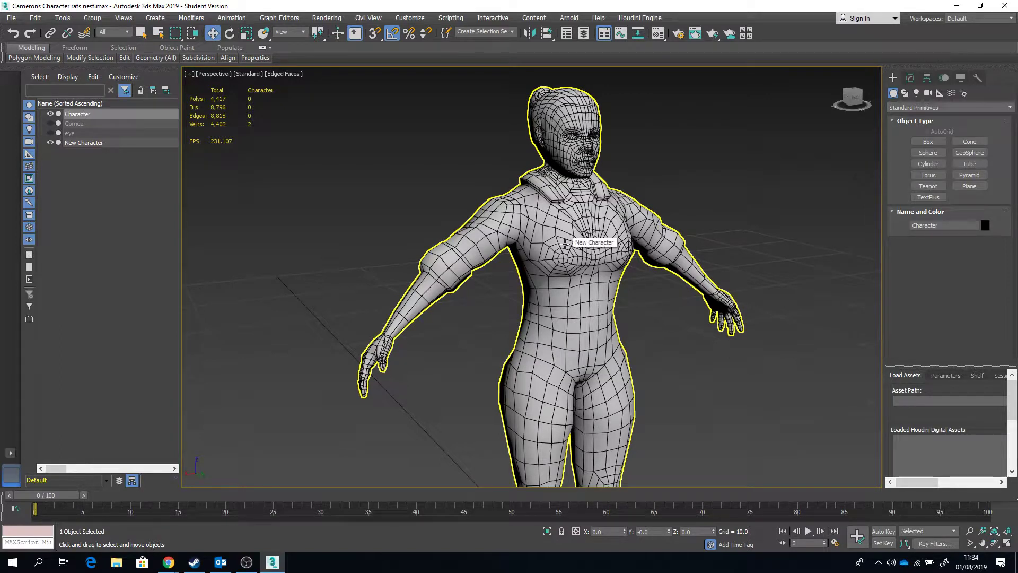
pyautogui.click(87, 144)
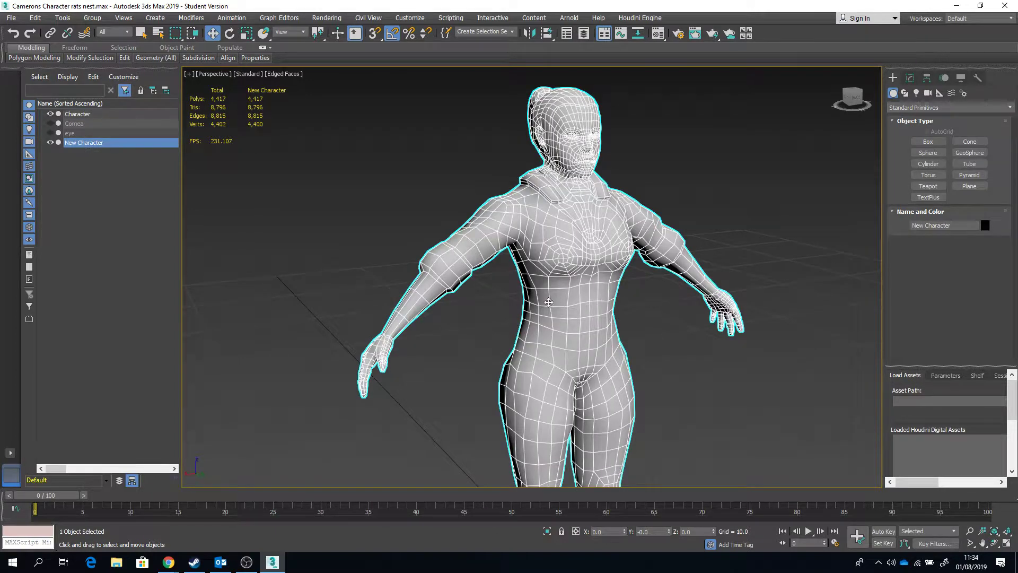
pyautogui.click(77, 114)
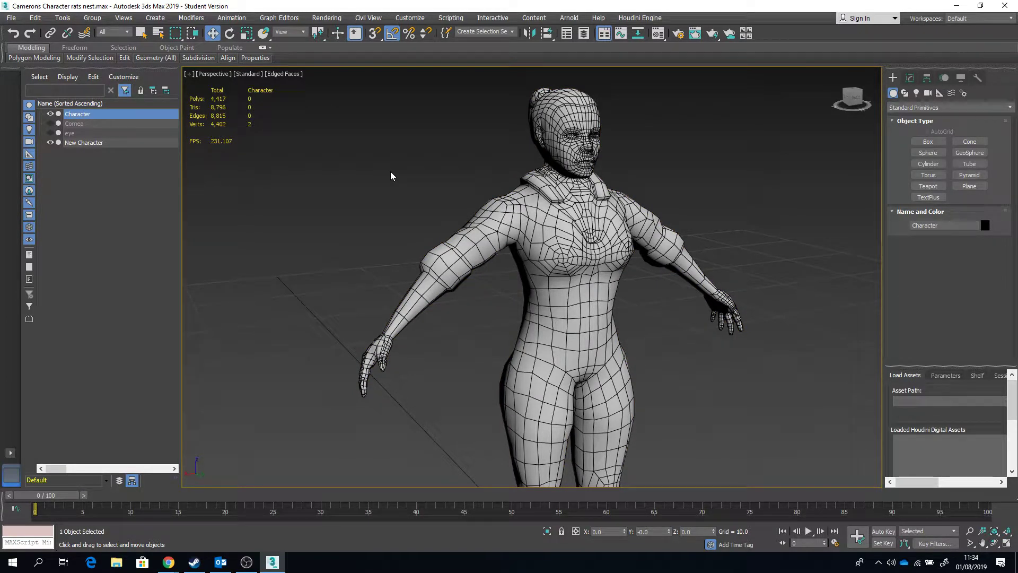
pyautogui.press('Delete')
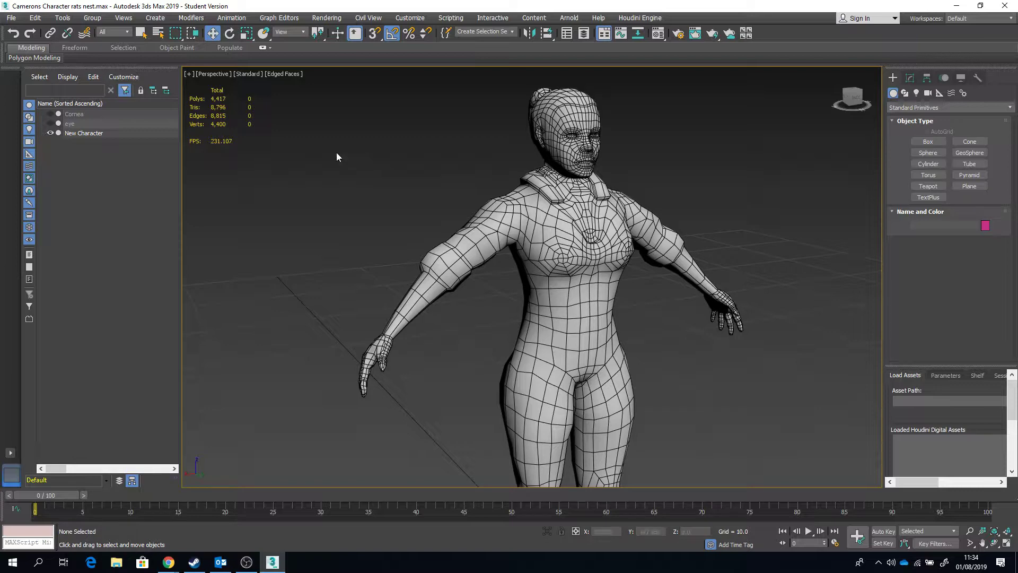
pyautogui.click(85, 134)
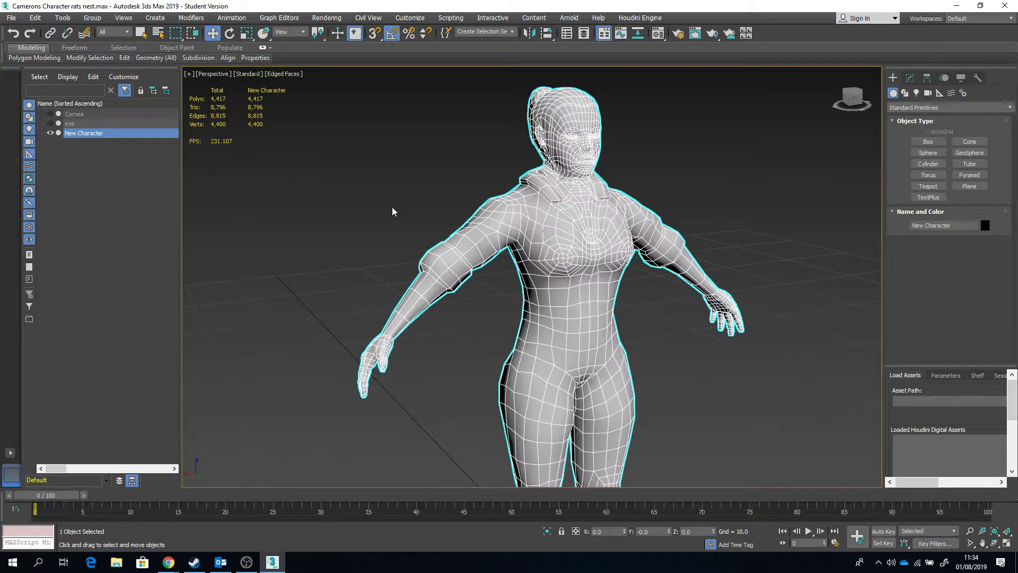
pyautogui.click(653, 201)
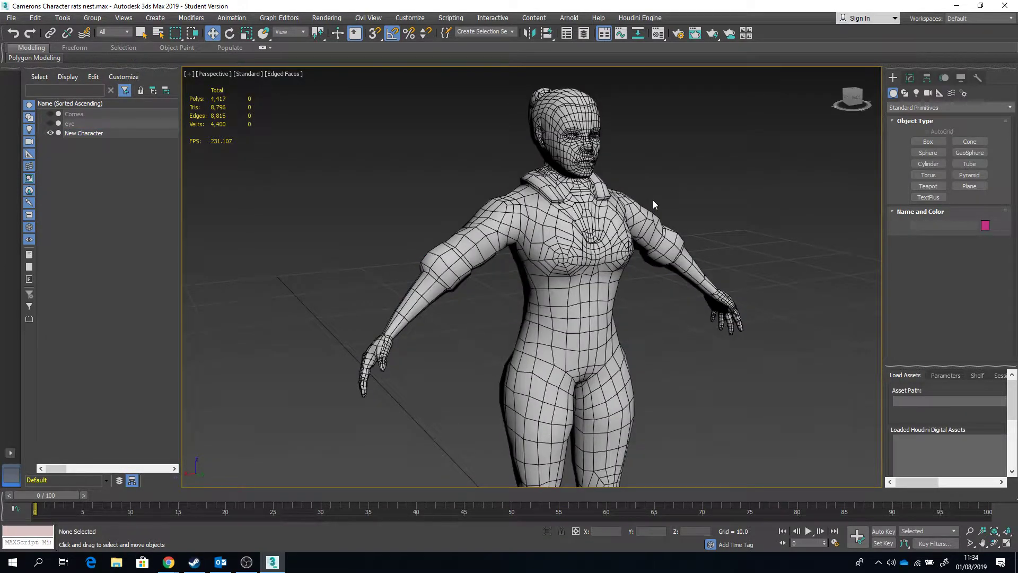
# Step: Export the scene as OBJ over Cameron's Character, confirming replacement and default export options
pyautogui.click(11, 18)
pyautogui.moveTo(37, 178)
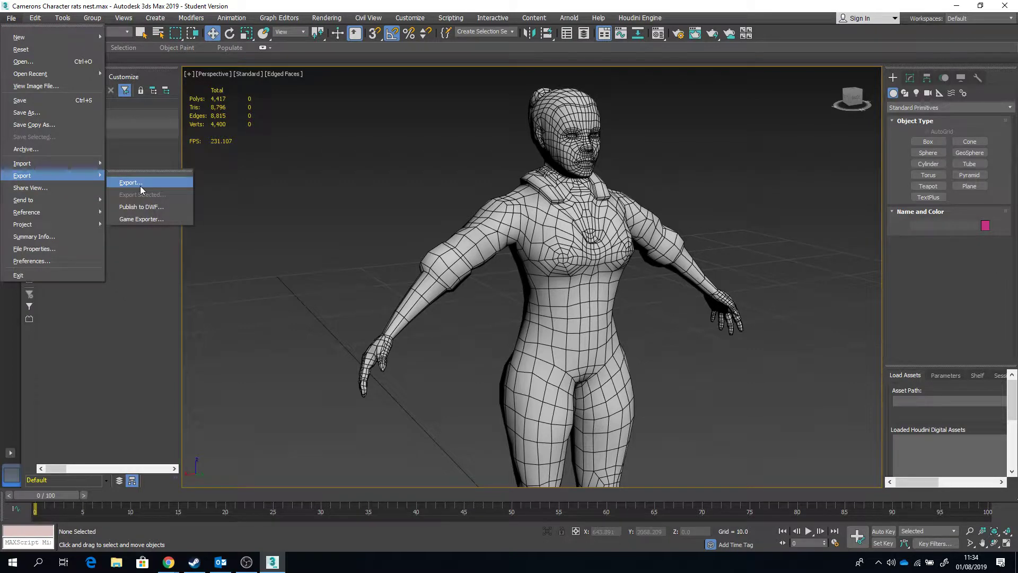
pyautogui.click(140, 185)
pyautogui.click(96, 84)
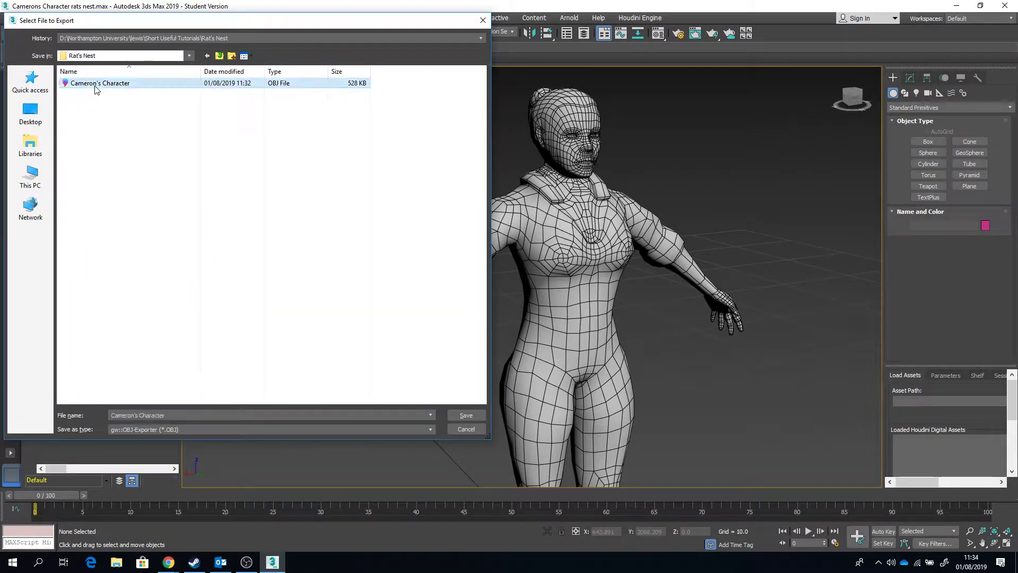
pyautogui.click(460, 415)
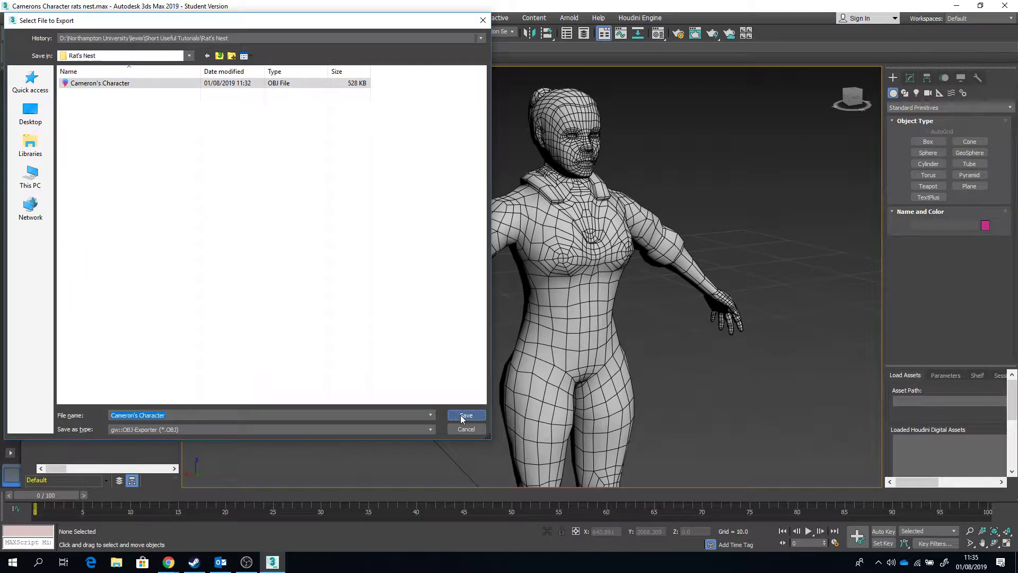
pyautogui.click(549, 320)
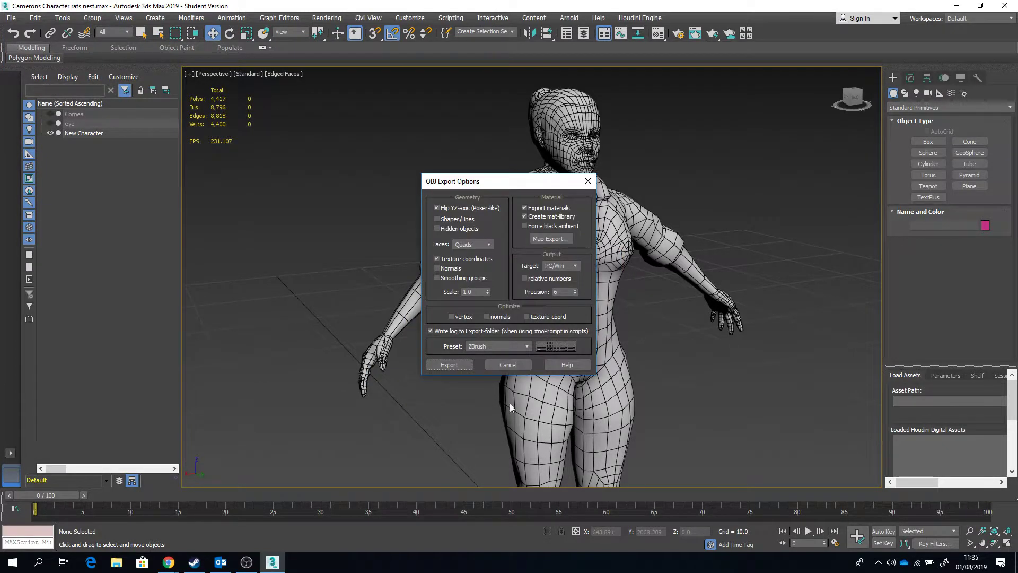
pyautogui.click(452, 365)
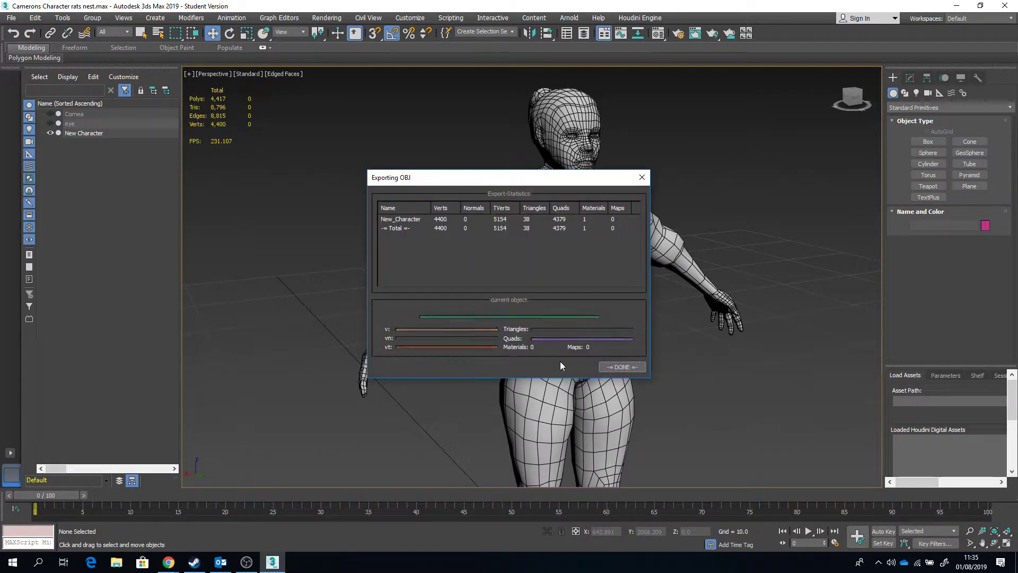